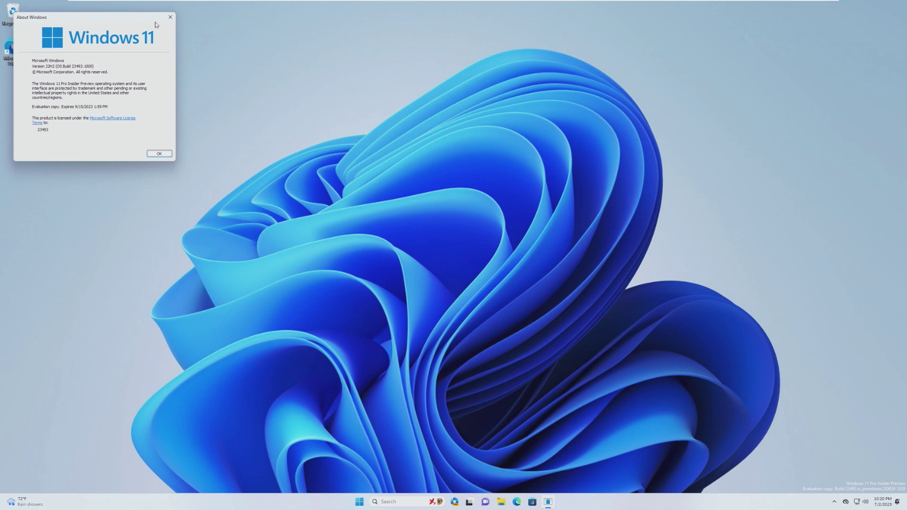
# Move the About Windows dialog aside and dismiss it
pyautogui.moveTo(155, 21); pyautogui.dragTo(186, 49)
pyautogui.click(203, 46)
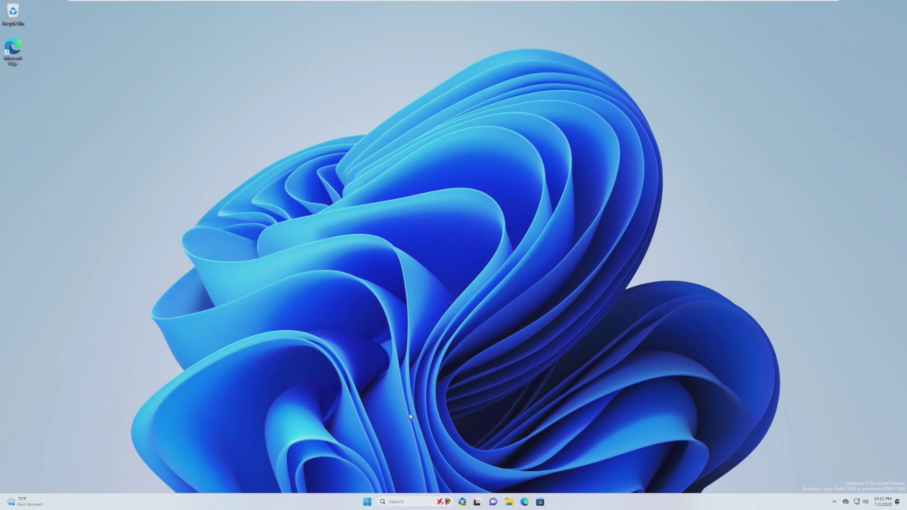
# Launch Settings from Start, visit the System page, and finish on the Home page
pyautogui.click(367, 501)
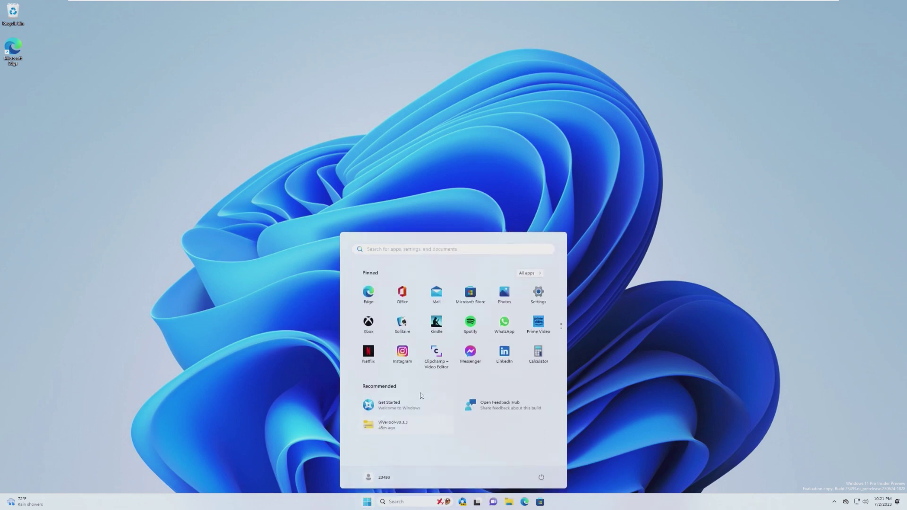
pyautogui.click(538, 293)
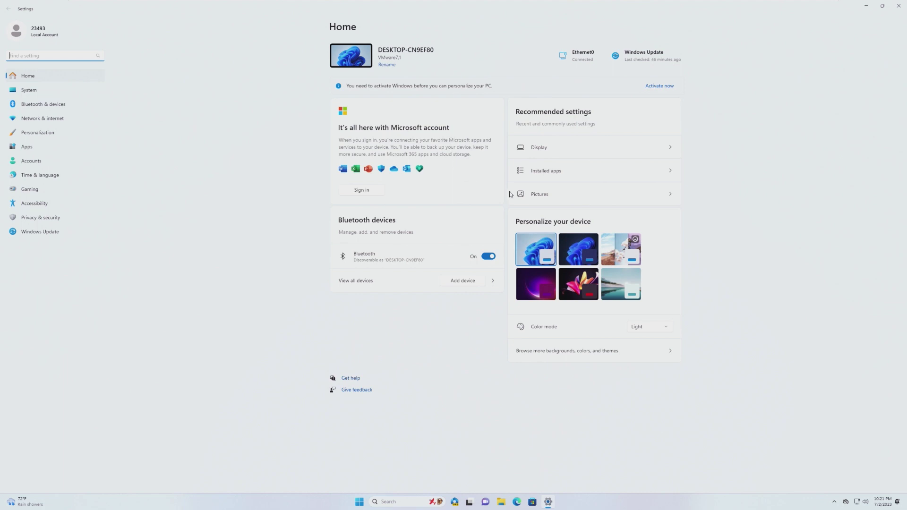
pyautogui.click(51, 92)
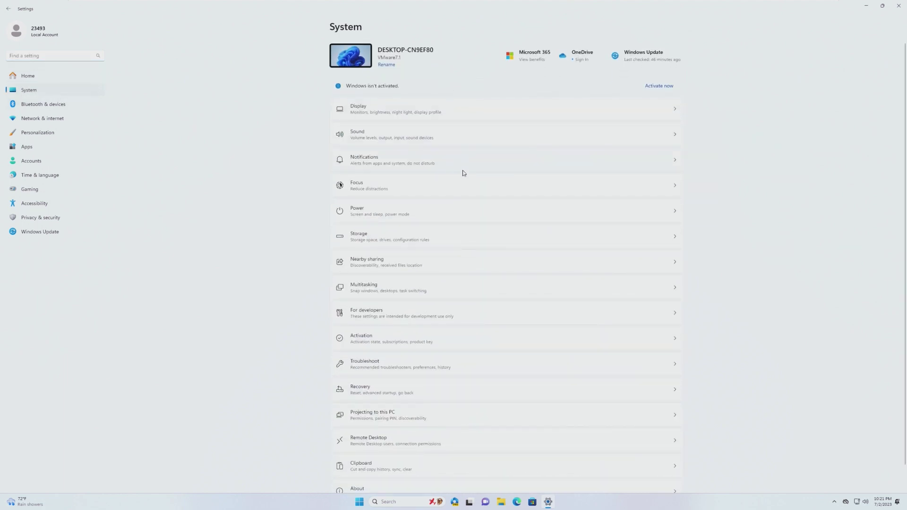
pyautogui.click(61, 79)
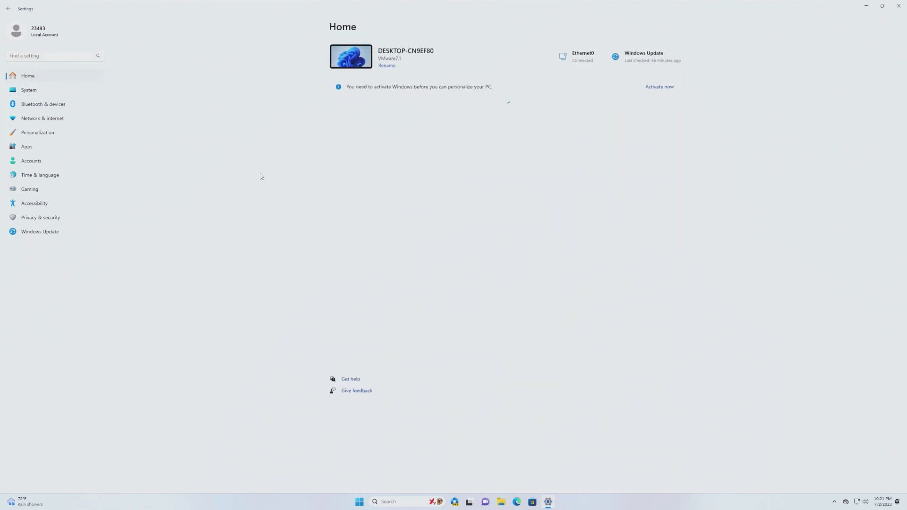
pyautogui.click(34, 92)
pyautogui.click(54, 81)
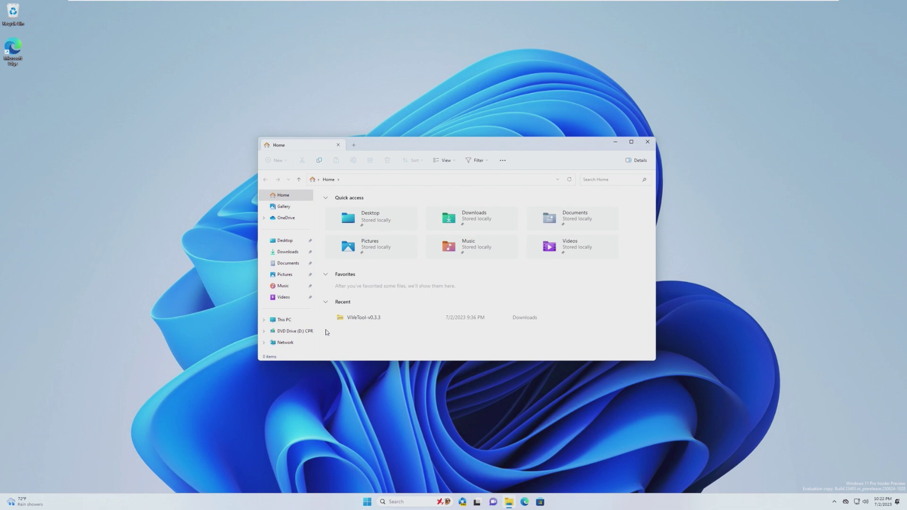
# Move File Explorer, view This PC's Local Disk (C:) and DVD drive, then close it with Alt+F4
pyautogui.moveTo(395, 151); pyautogui.dragTo(472, 198)
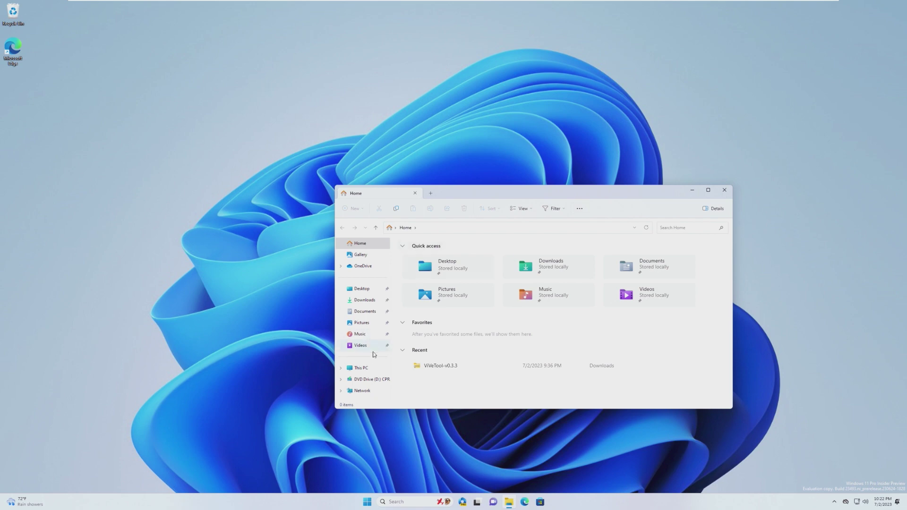
pyautogui.click(369, 370)
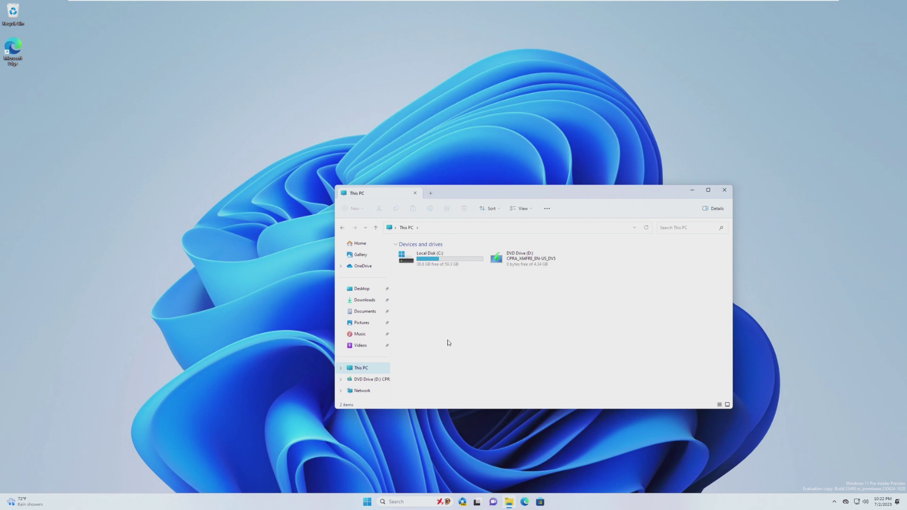
pyautogui.hotkey('alt', 'F4')
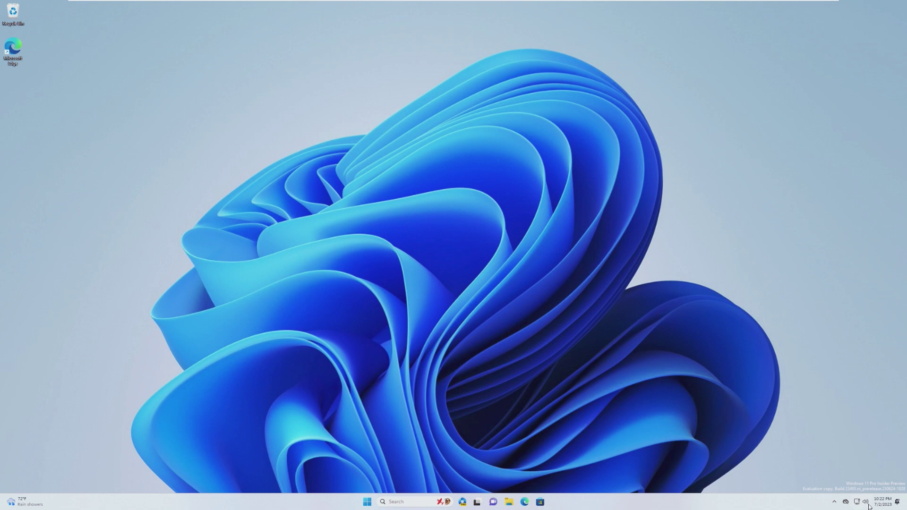
# From quick settings' sound output, drag the app's Volume mixer level from 100 to 78
pyautogui.click(861, 500)
pyautogui.click(892, 457)
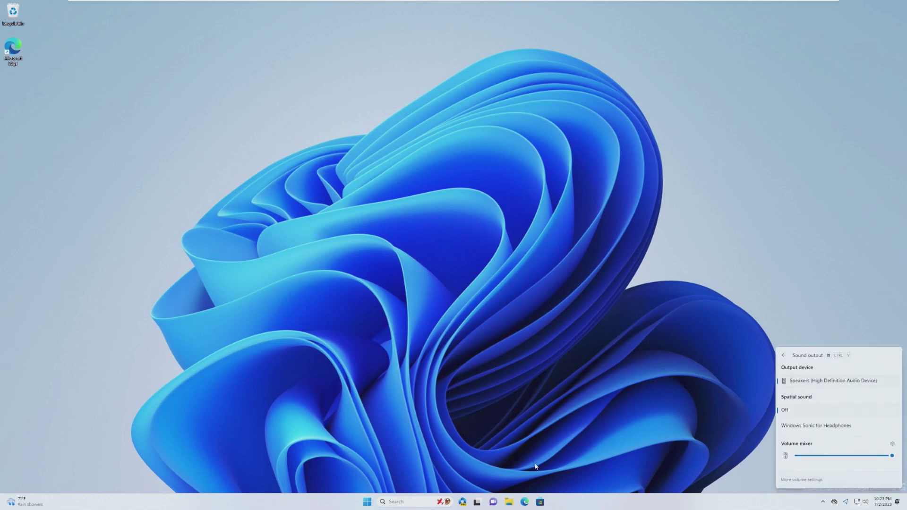
pyautogui.click(524, 502)
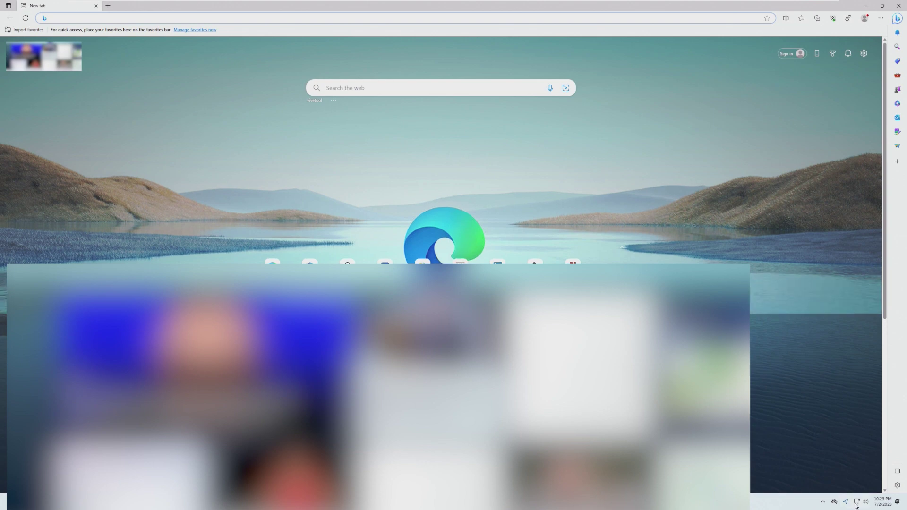
pyautogui.click(861, 501)
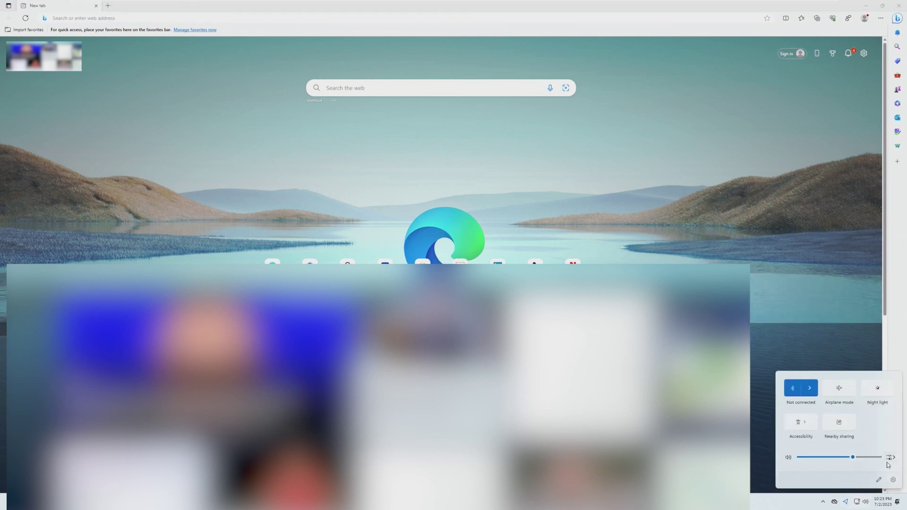
pyautogui.click(893, 457)
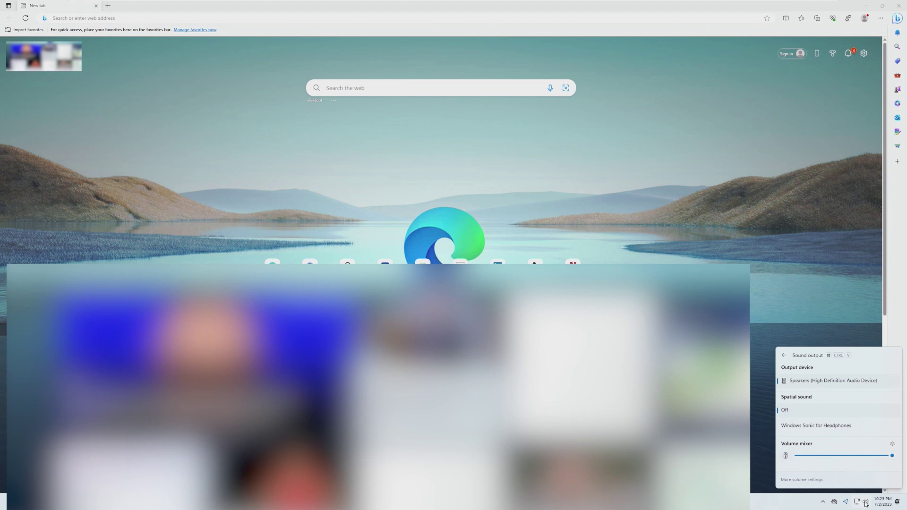
pyautogui.moveTo(892, 456); pyautogui.dragTo(873, 456)
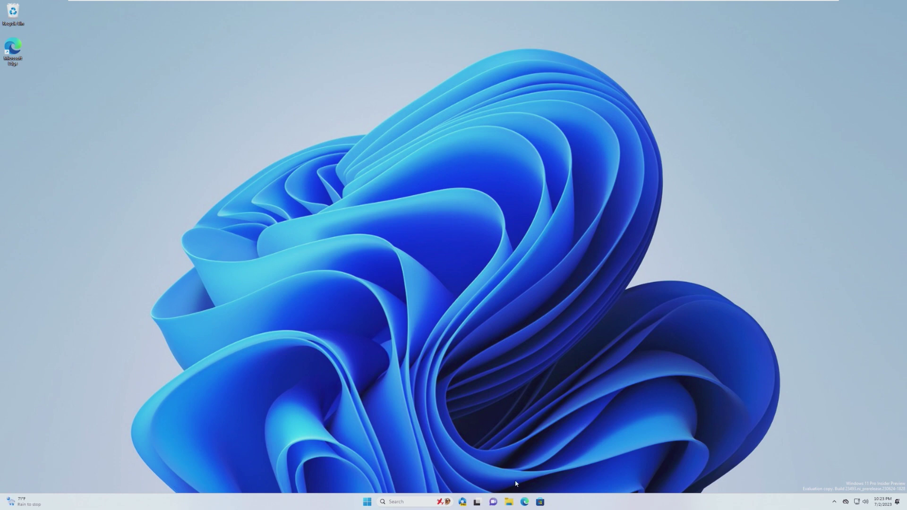
pyautogui.click(509, 502)
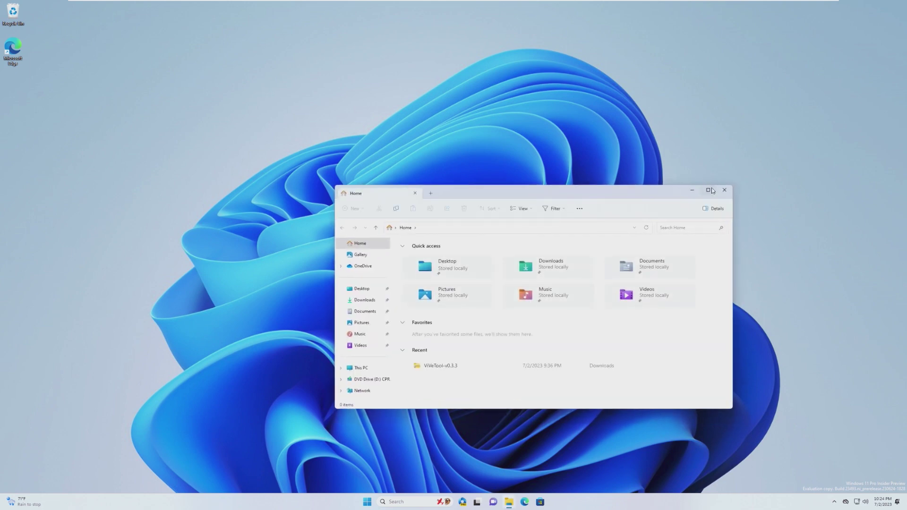
pyautogui.moveTo(712, 190)
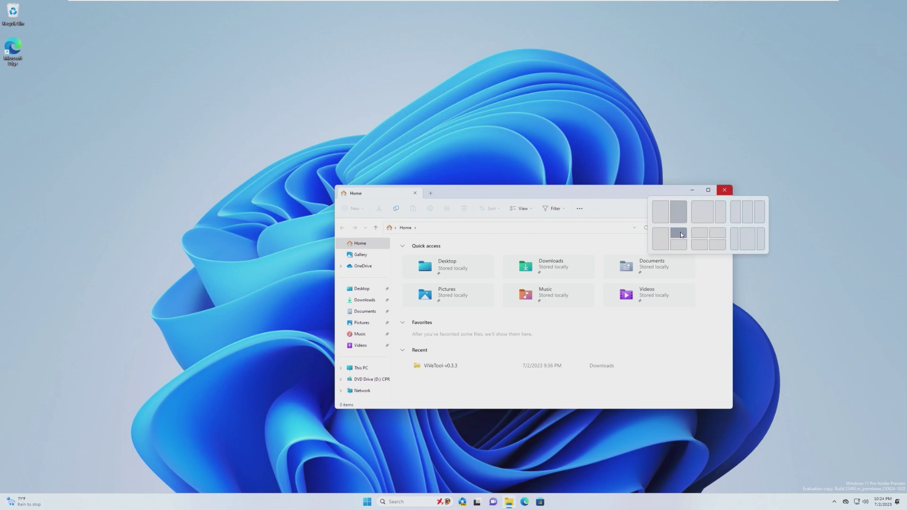
pyautogui.moveTo(599, 197); pyautogui.dragTo(582, 192)
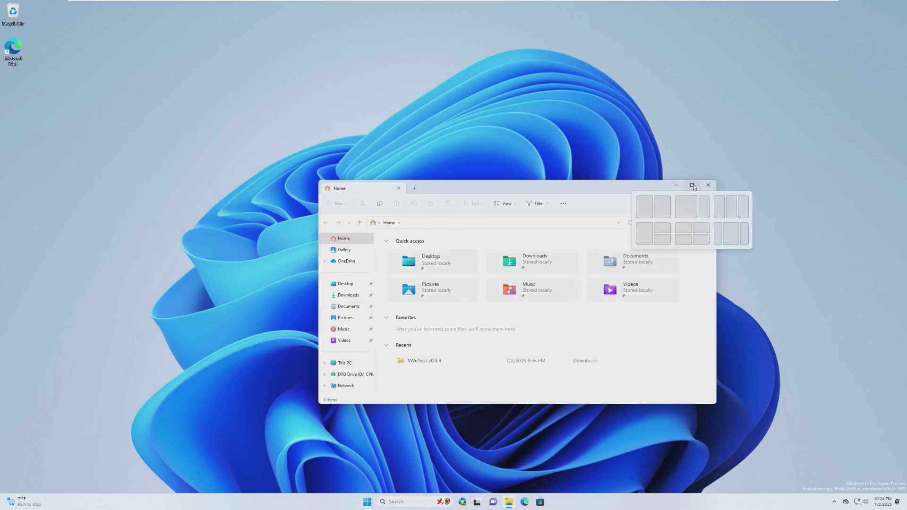
pyautogui.click(692, 185)
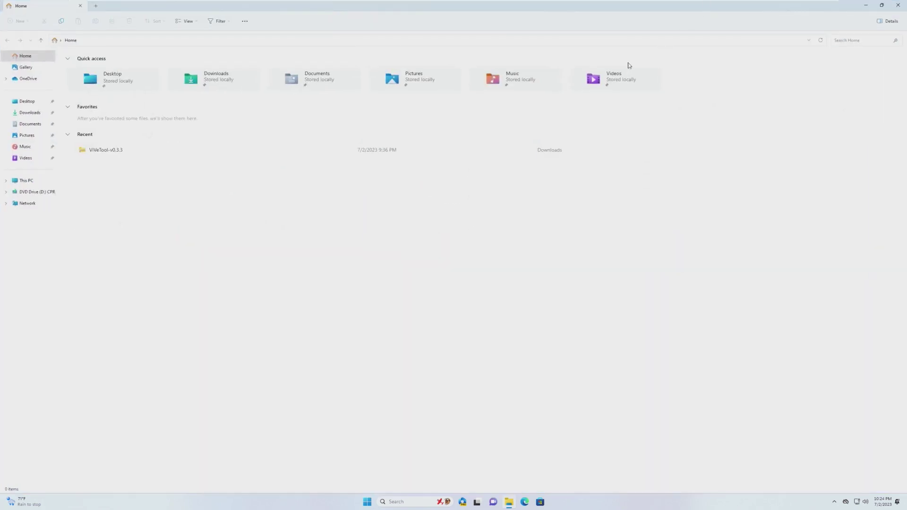
pyautogui.doubleClick(674, 6)
pyautogui.click(799, 35)
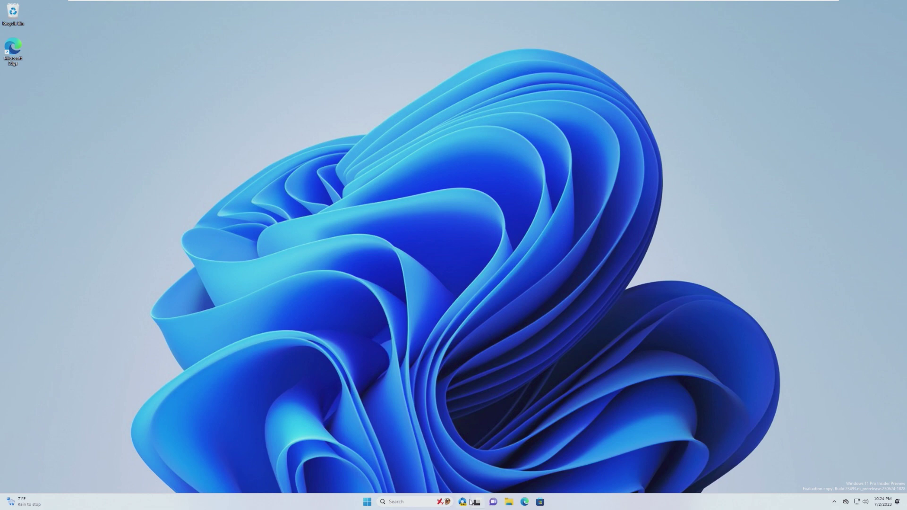
# Launch Office from Start, close its blank window, and dismiss Start again
pyautogui.click(367, 502)
pyautogui.click(414, 303)
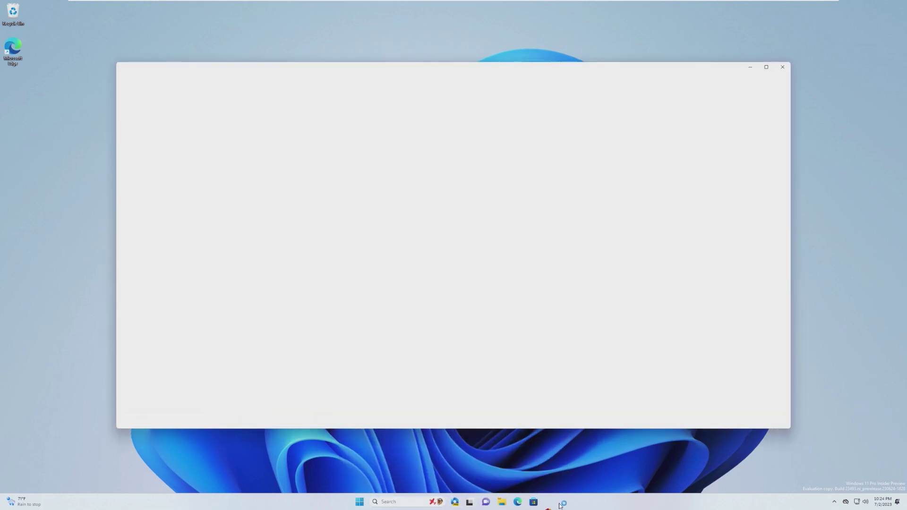
pyautogui.click(782, 66)
pyautogui.press('super')
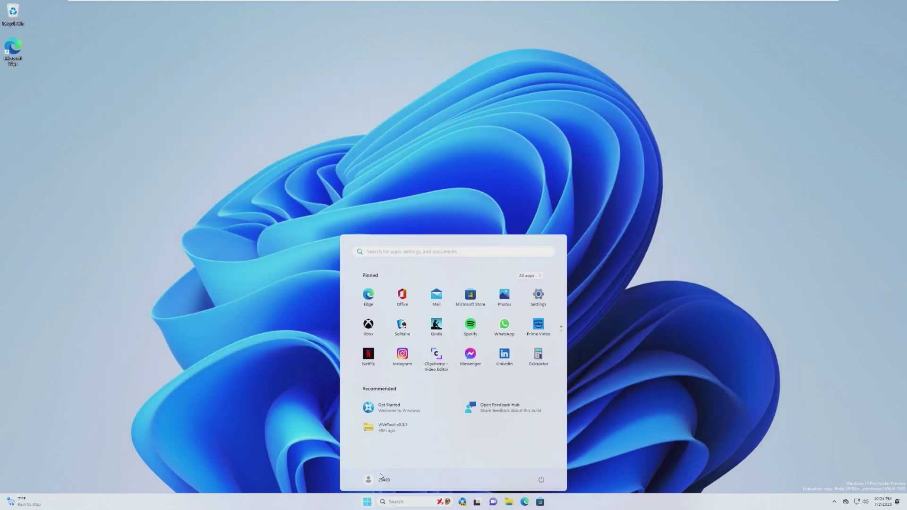
pyautogui.click(657, 433)
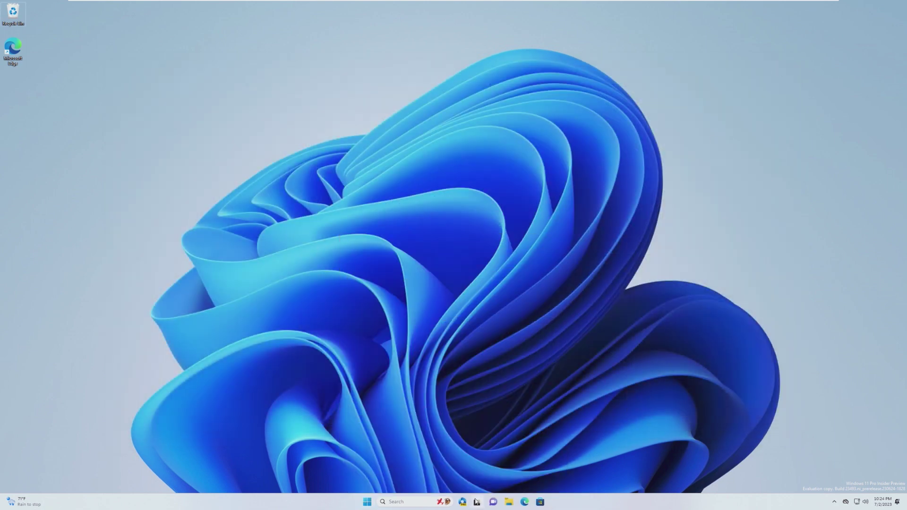
# Open the Copilot sidebar, create a desktop folder named 'gfkq', then close the sidebar
pyautogui.click(462, 502)
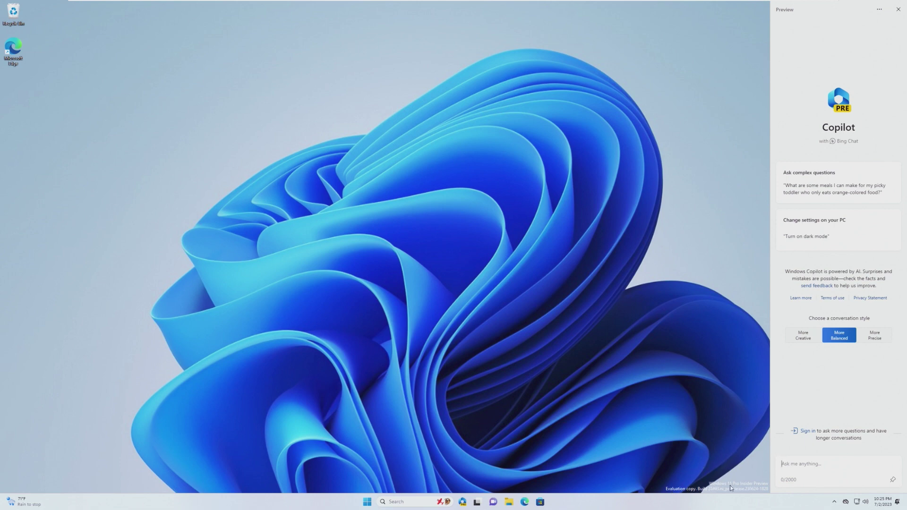
pyautogui.rightClick(732, 101)
pyautogui.moveTo(694, 87)
pyautogui.click(636, 88)
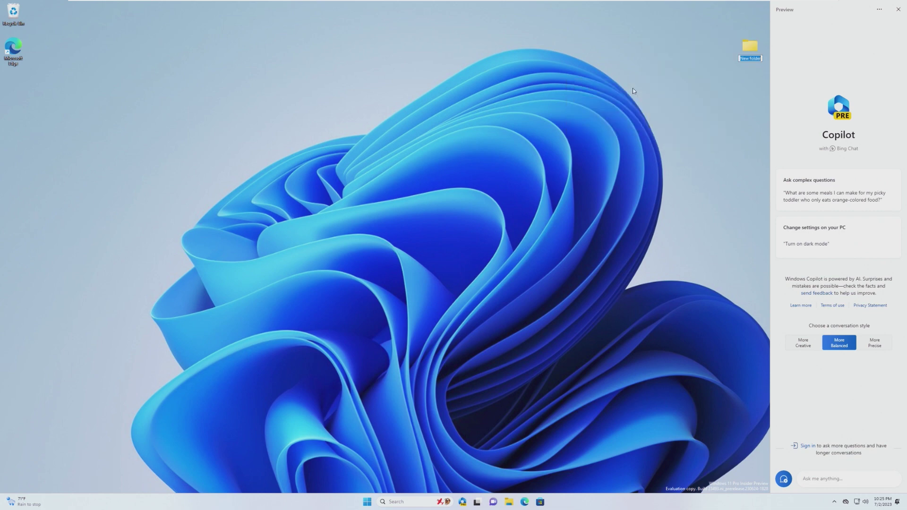
pyautogui.write('gfkq')
pyautogui.press('Return')
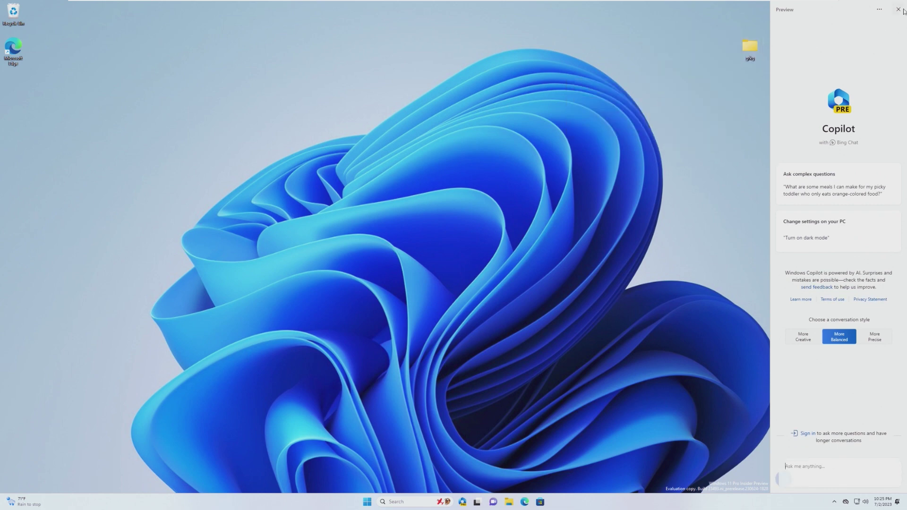
pyautogui.click(898, 9)
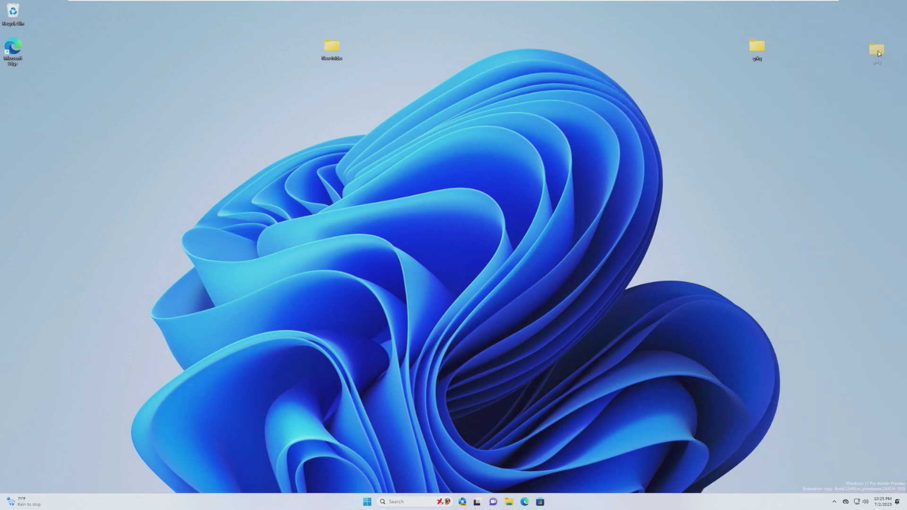
# Ask Copilot 'Turn on dark mode' and confirm Yes to switch Windows to the dark theme
pyautogui.moveTo(878, 50); pyautogui.dragTo(879, 50)
pyautogui.click(466, 502)
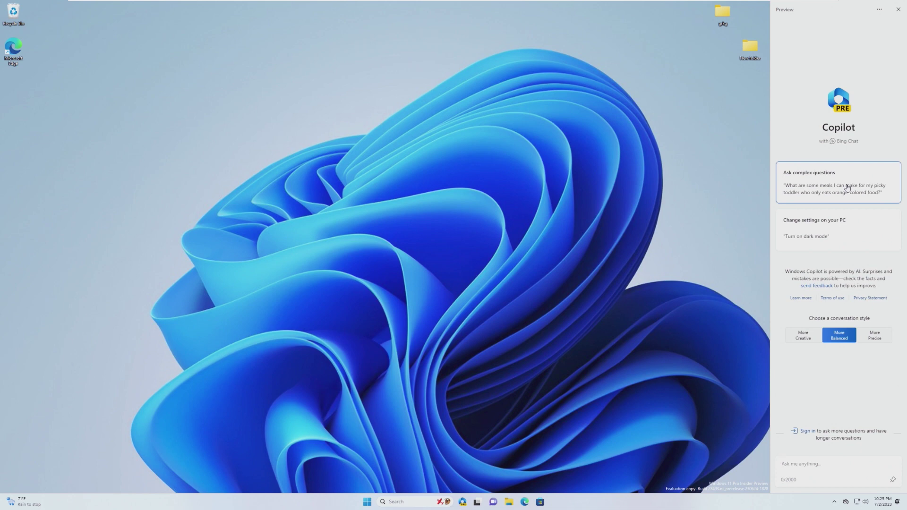
pyautogui.write('Turn on dark mode')
pyautogui.press('Return')
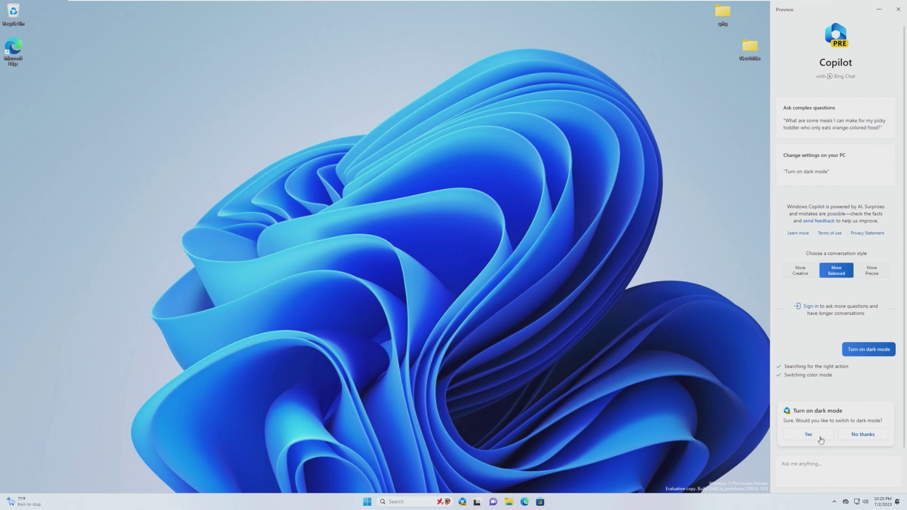
pyautogui.click(820, 440)
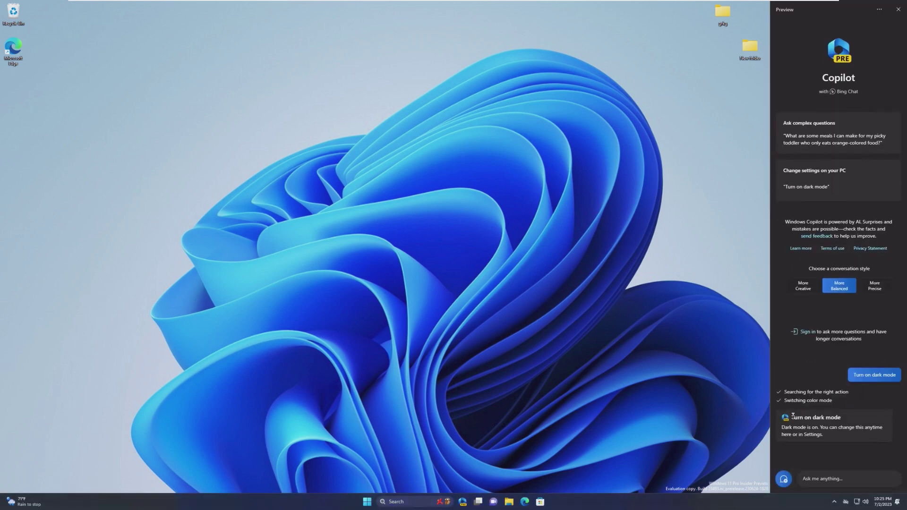
pyautogui.click(832, 479)
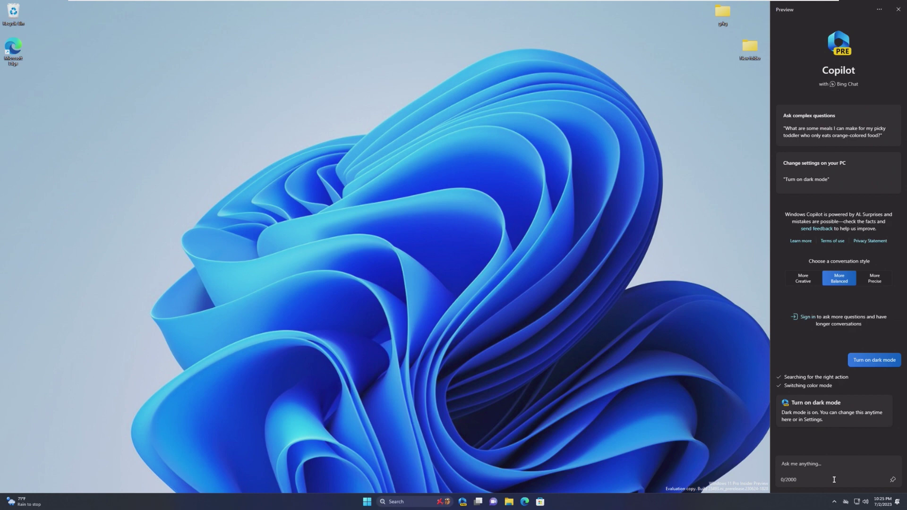
# Ask Copilot to 'Take a screenshot', then cancel the Snipping Tool capture bar it opens
pyautogui.write('Task')
pyautogui.press('BackSpace')
pyautogui.press('BackSpace')
pyautogui.press('BackSpace')
pyautogui.write('Take a scrensshot')
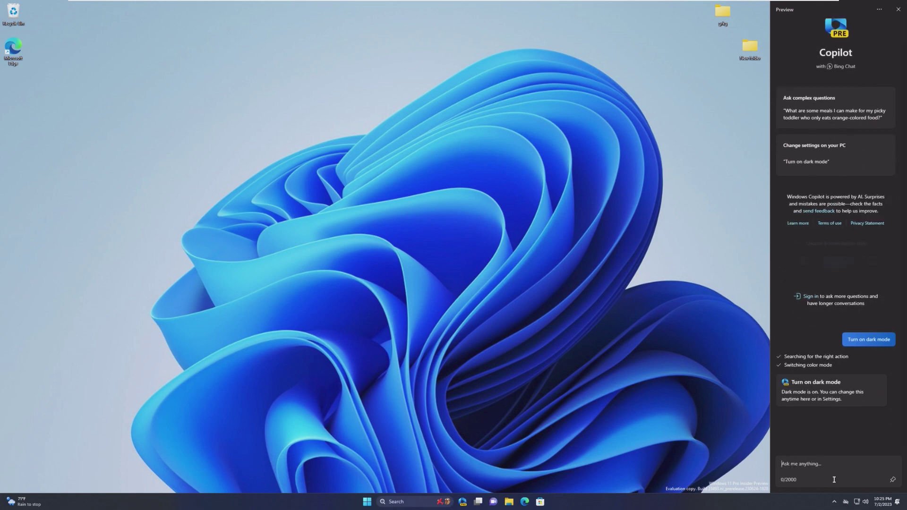
pyautogui.press('Return')
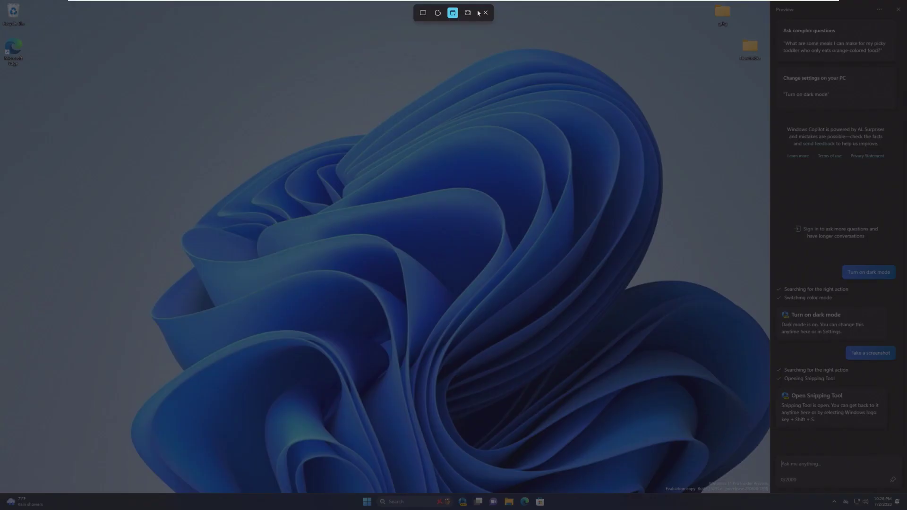
pyautogui.click(485, 13)
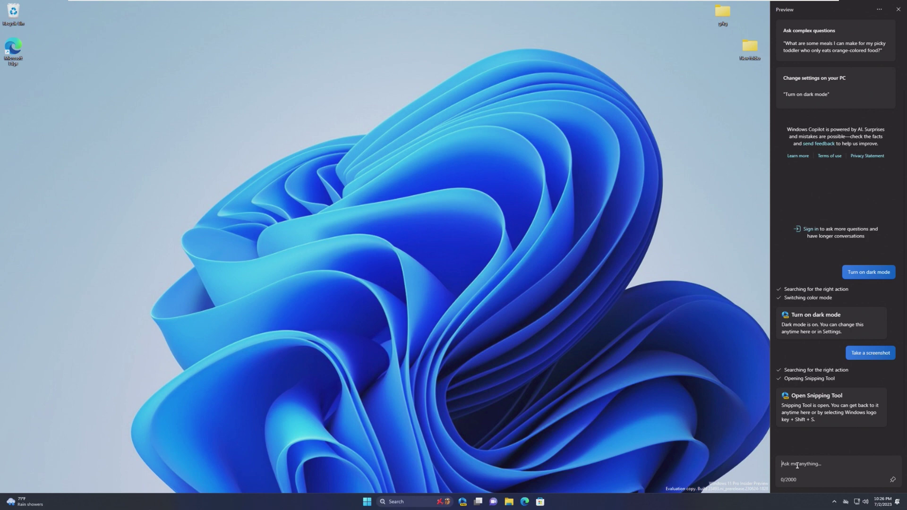
# Send Copilot the request 'Write a story about Windows 11'
pyautogui.write('Write a stgory abo')
pyautogui.press('BackSpace')
pyautogui.press('BackSpace')
pyautogui.press('BackSpace')
pyautogui.press('BackSpace')
pyautogui.press('BackSpace')
pyautogui.press('BackSpace')
pyautogui.press('BackSpace')
pyautogui.press('BackSpace')
pyautogui.write('ory about Windows Copilot')
pyautogui.press('Return')
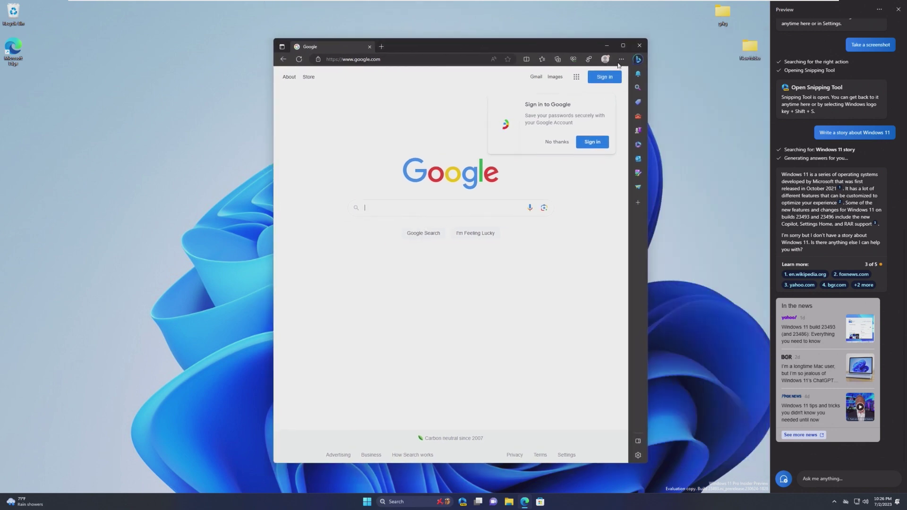
# Open and close Edge's extra options menu, review Copilot's answer, and return to the Ask box
pyautogui.click(622, 62)
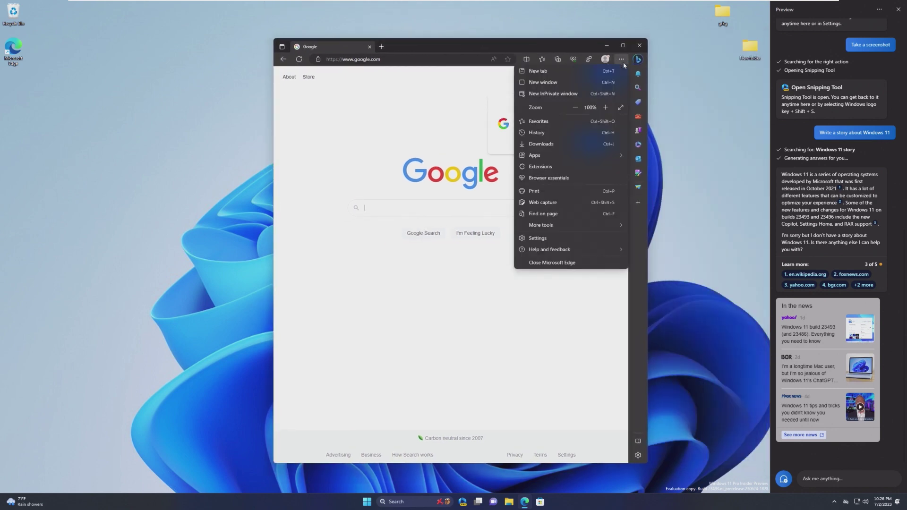
pyautogui.click(623, 63)
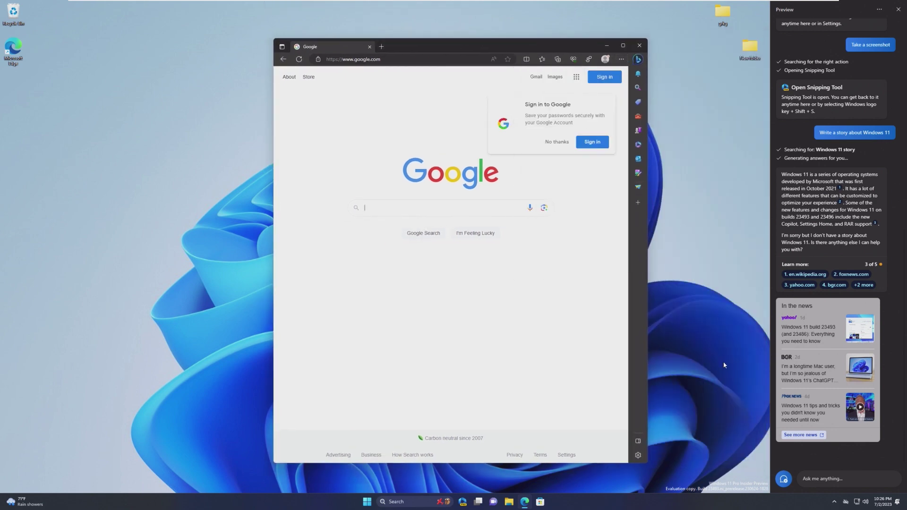
pyautogui.moveTo(790, 207)
pyautogui.click(862, 468)
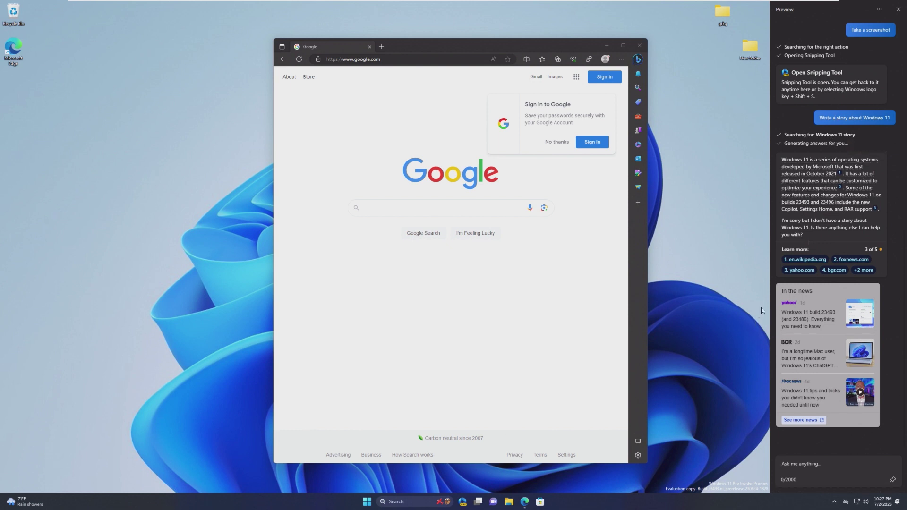
# From Bing's Windows 11 News results, open Yahoo's 'Windows 11 build 23493 (and 23486)' article
pyautogui.press('super')
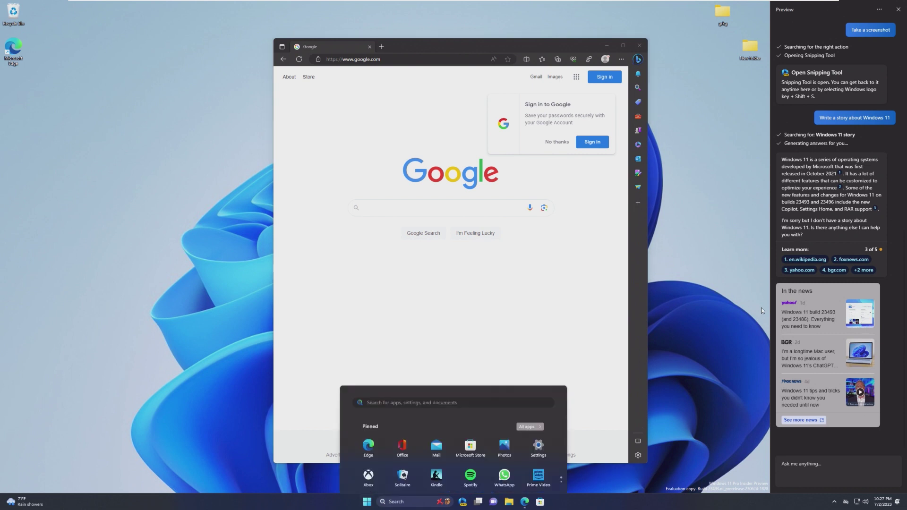
pyautogui.click(893, 409)
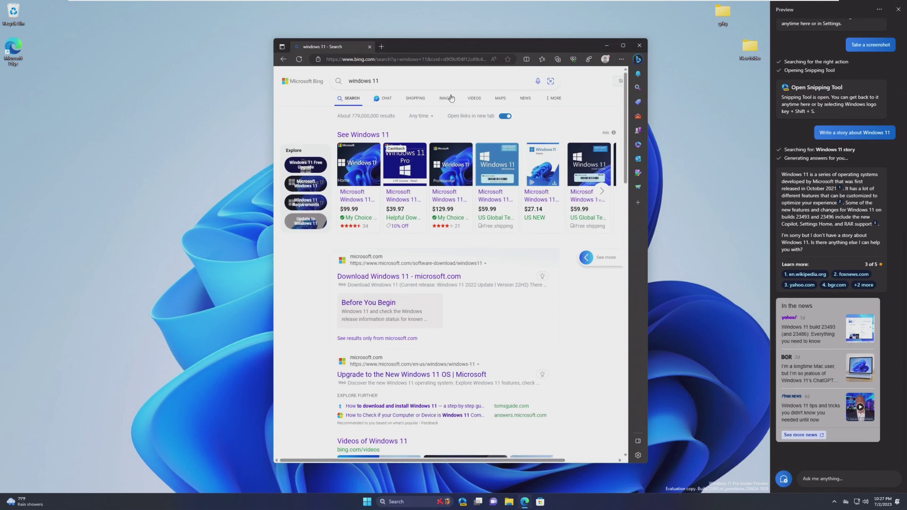
pyautogui.click(429, 97)
pyautogui.click(495, 97)
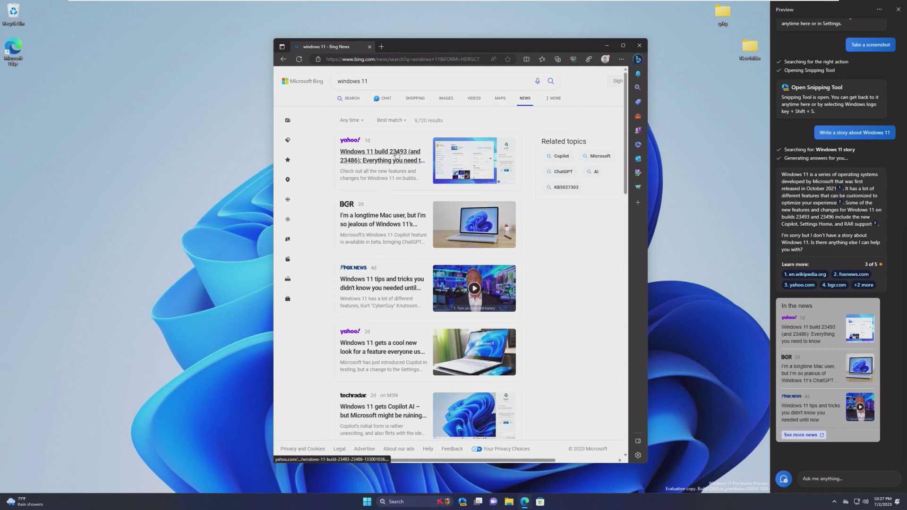
pyautogui.click(397, 156)
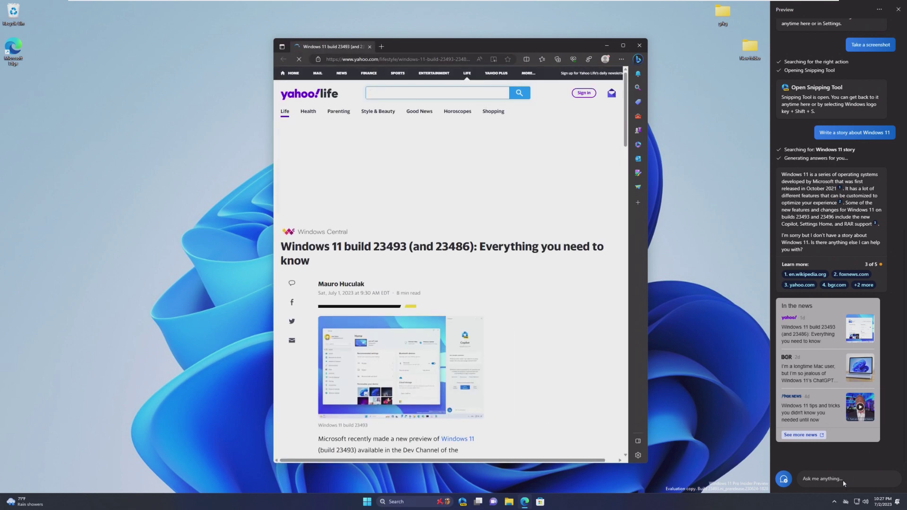
pyautogui.click(845, 477)
# Have Copilot summarize the open build 23493 article, allowing tab access, then close Edge
pyautogui.write('Summarize')
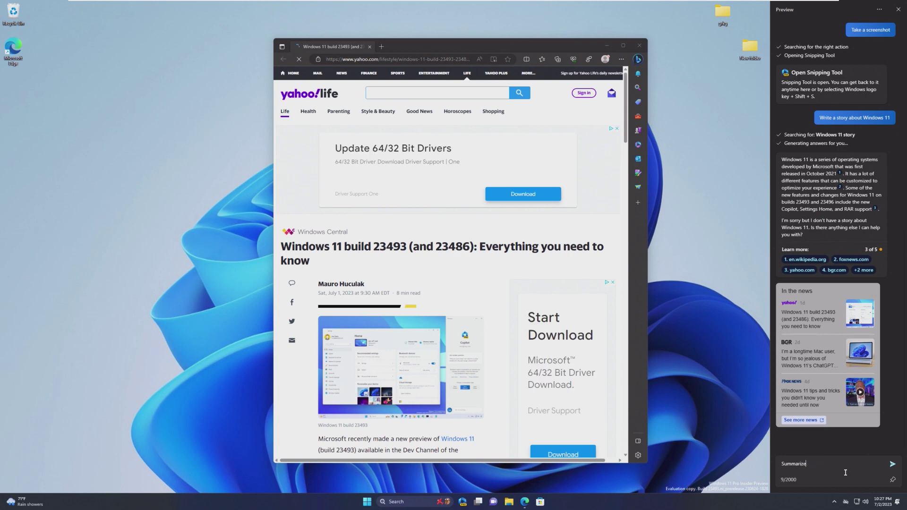
pyautogui.write(' this article')
pyautogui.press('Return')
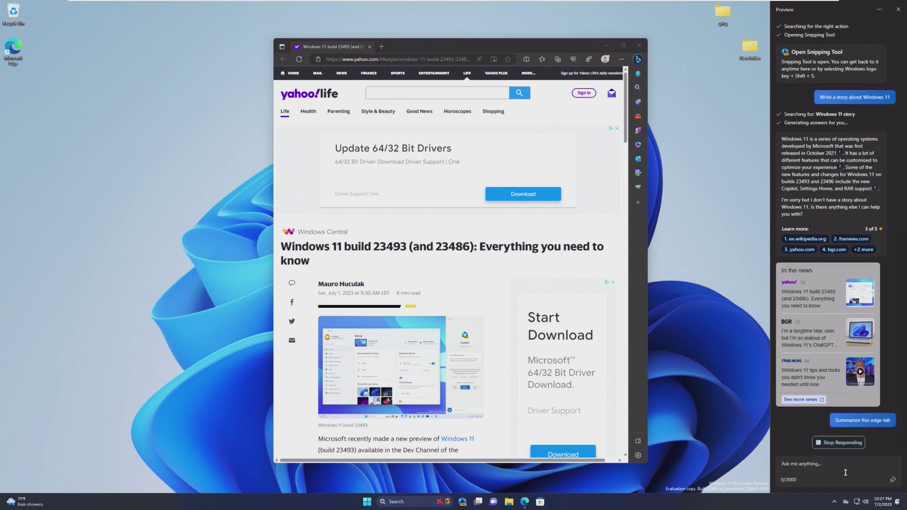
pyautogui.scroll(-4, 477, 292)
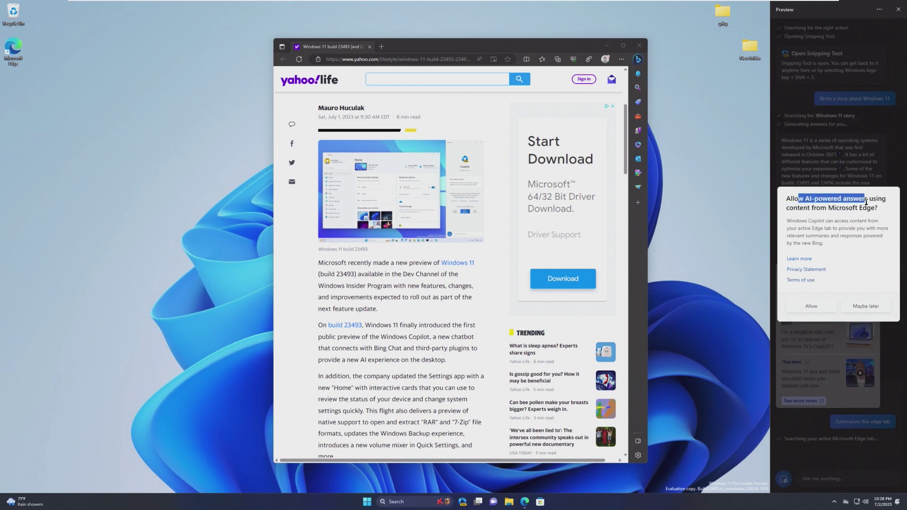
pyautogui.click(818, 311)
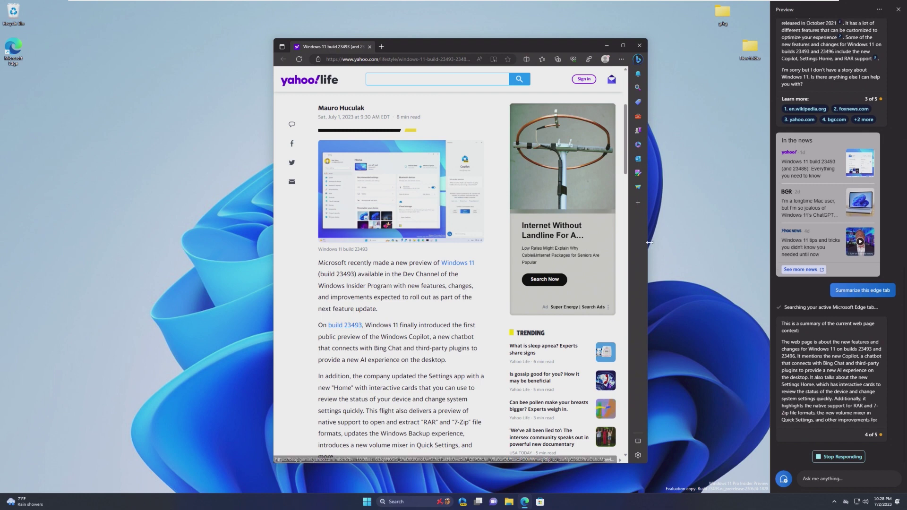
pyautogui.click(639, 46)
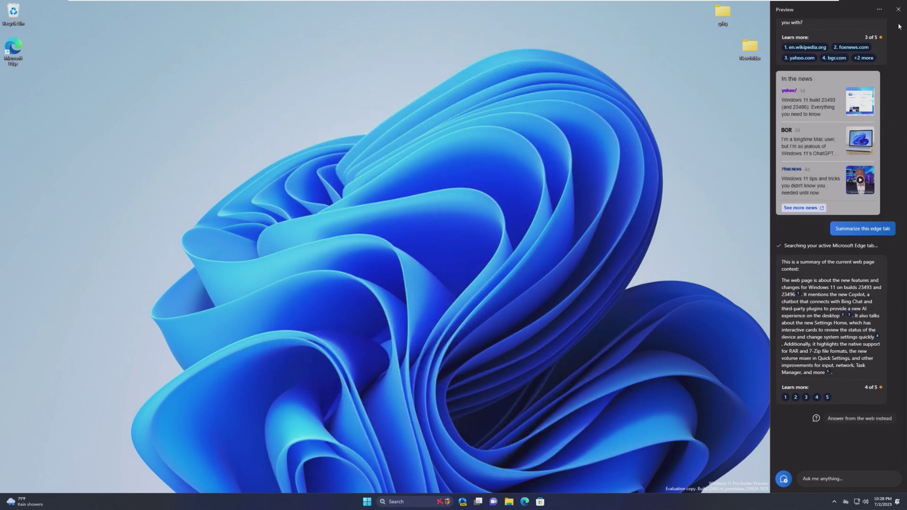
# Close Copilot and open Local Disk (C:) in a maximized File Explorer window, showing its five folders
pyautogui.click(898, 9)
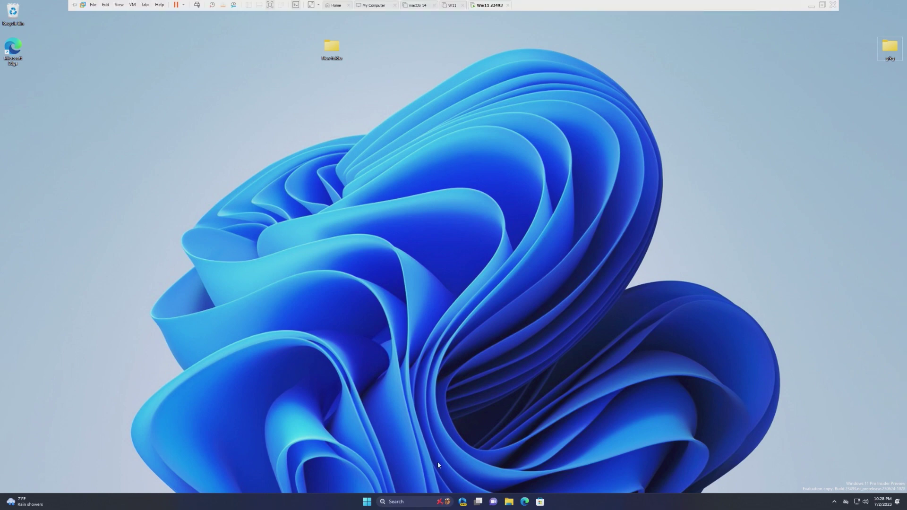
pyautogui.click(509, 502)
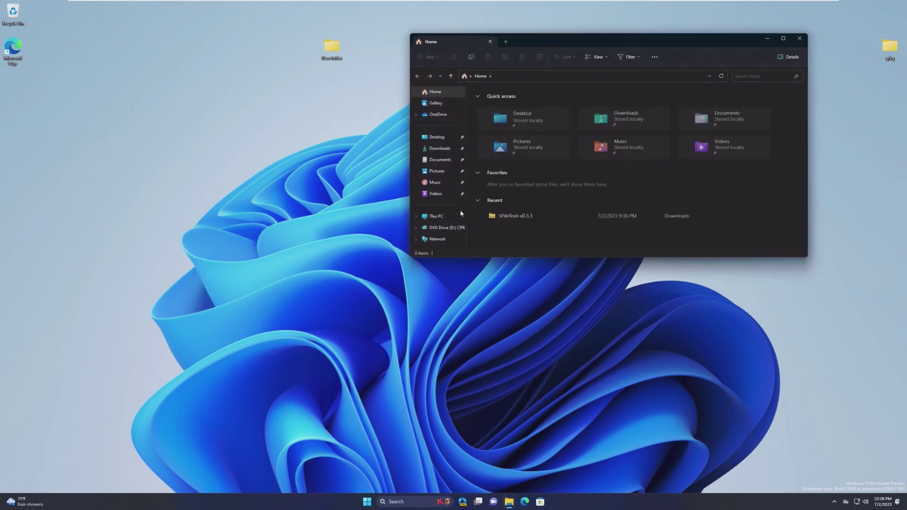
pyautogui.press('super+Up')
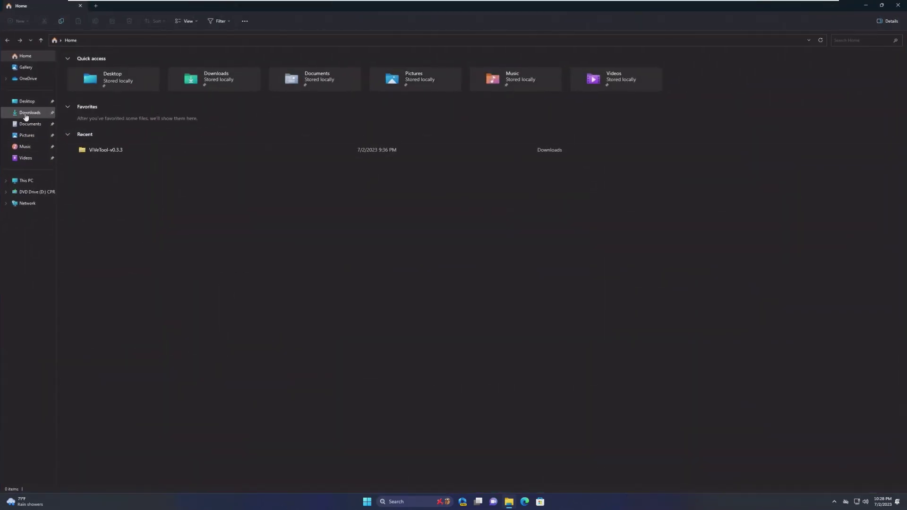
pyautogui.click(26, 180)
pyautogui.doubleClick(114, 71)
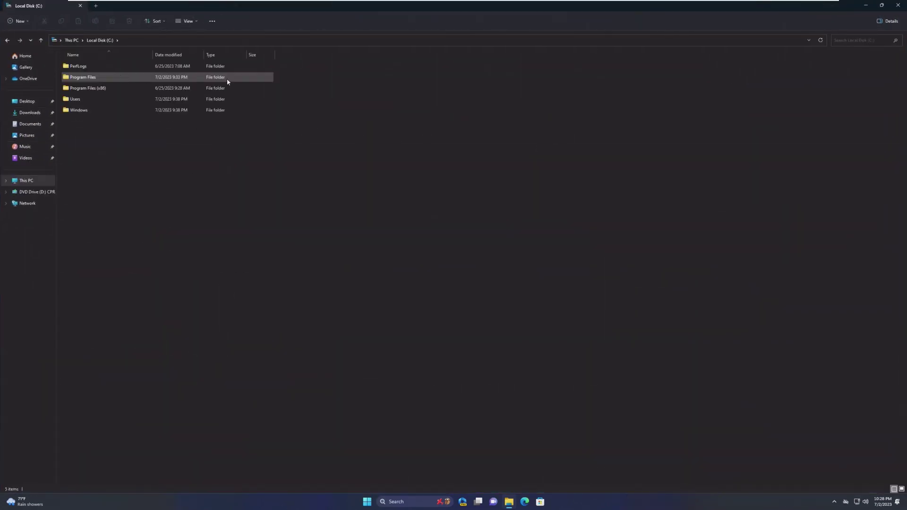